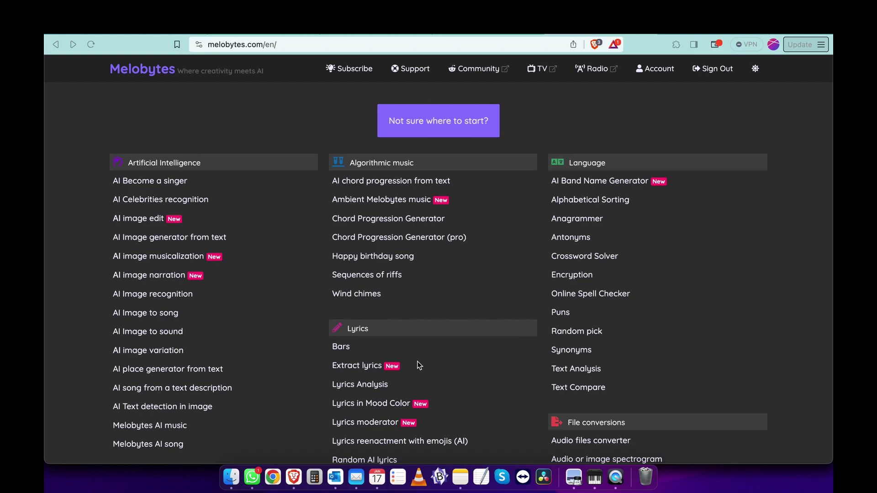
# Open the AI Become a singer tool and upload the selfie JPG photo.
pyautogui.click(147, 184)
pyautogui.click(147, 185)
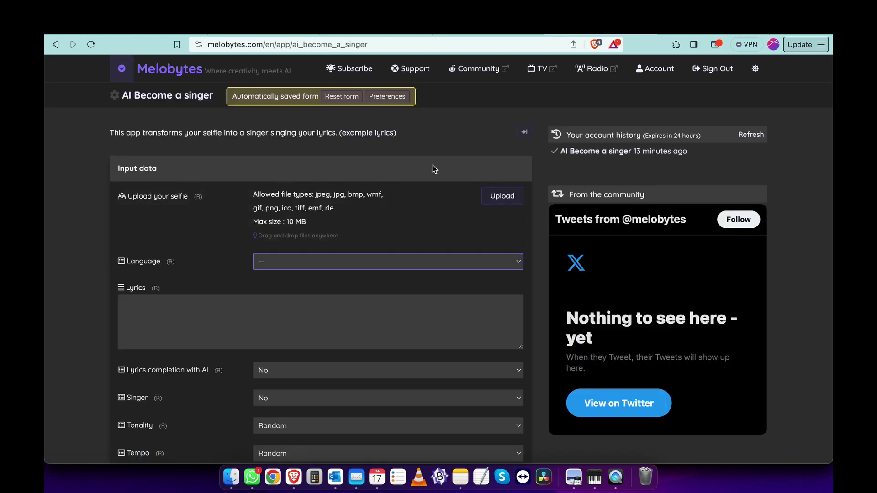
pyautogui.click(512, 200)
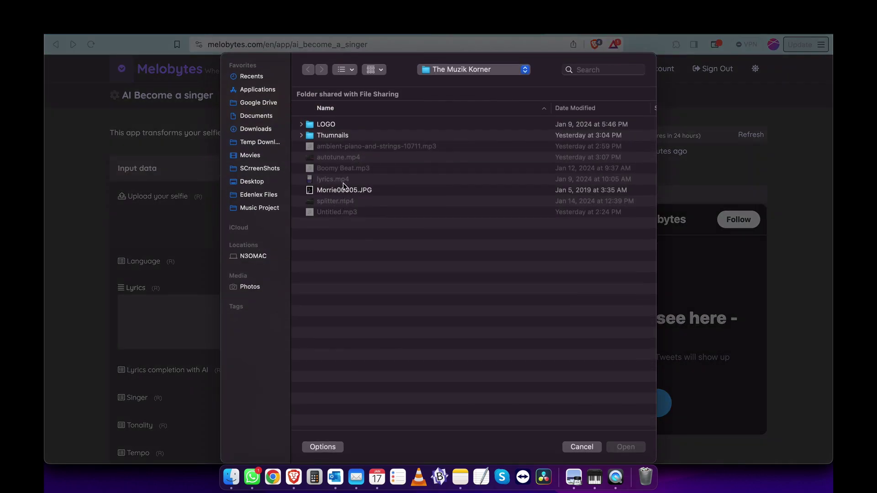
pyautogui.doubleClick(345, 189)
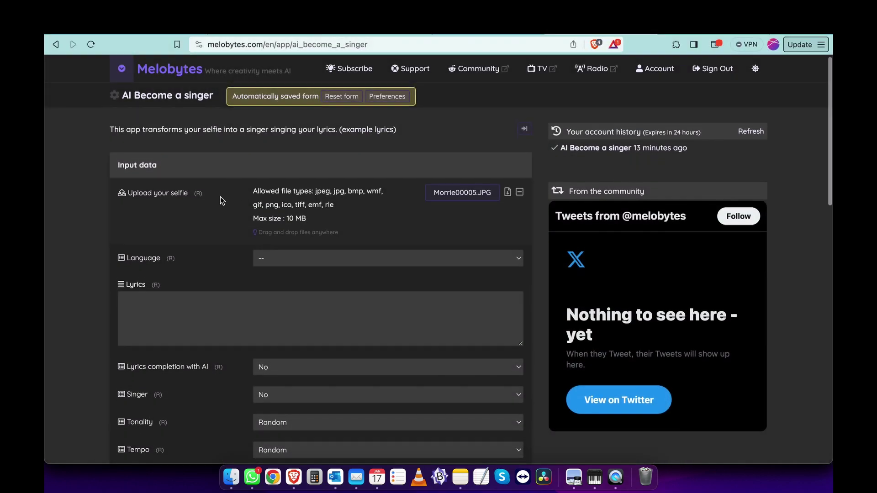
# Set the song's lyric language to English.
pyautogui.scroll(-2, 220, 197)
pyautogui.click(283, 215)
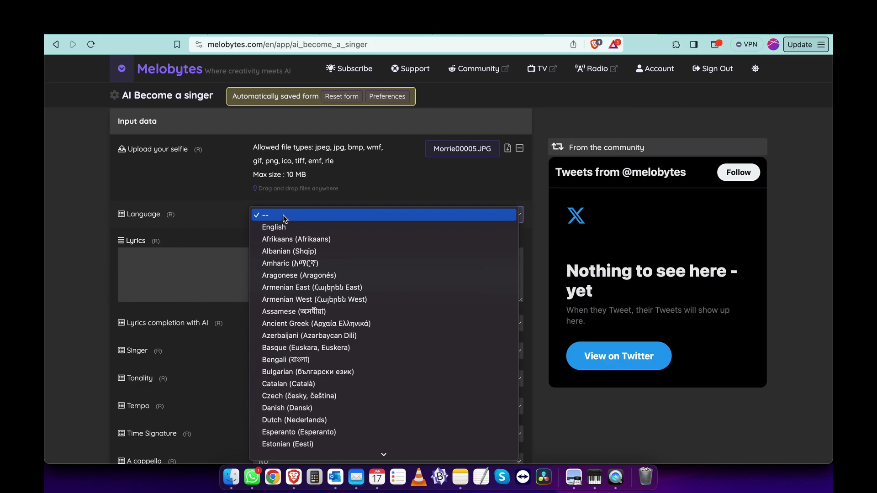
pyautogui.click(291, 228)
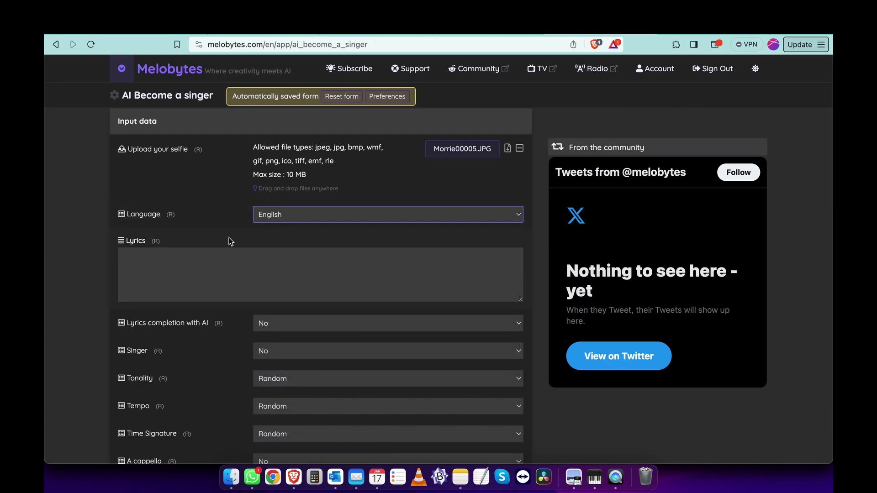
pyautogui.scroll(-2, 226, 238)
pyautogui.click(202, 225)
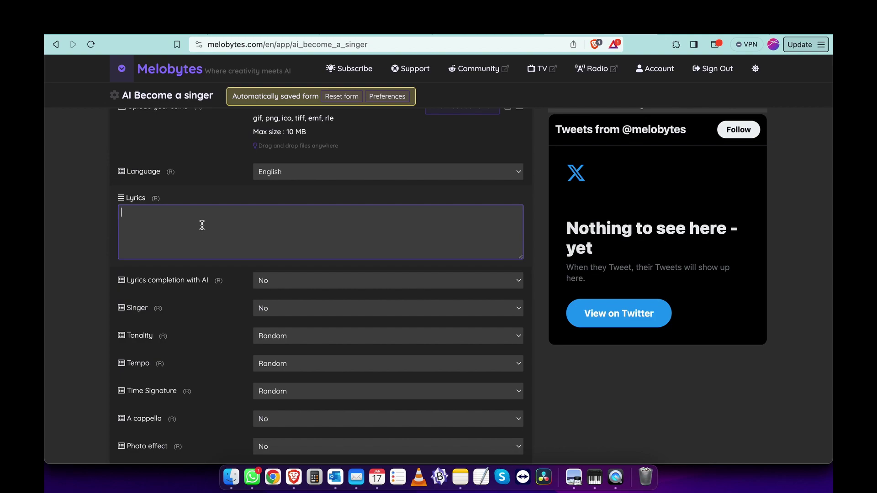
# Enter the 'Looking at the sky' verse, then 'La la la la la la la la' and 'Na na na na na na na na' lines.
pyautogui.write('Looking at the sky')
pyautogui.press('Return')
pyautogui.write('The sky is very high')
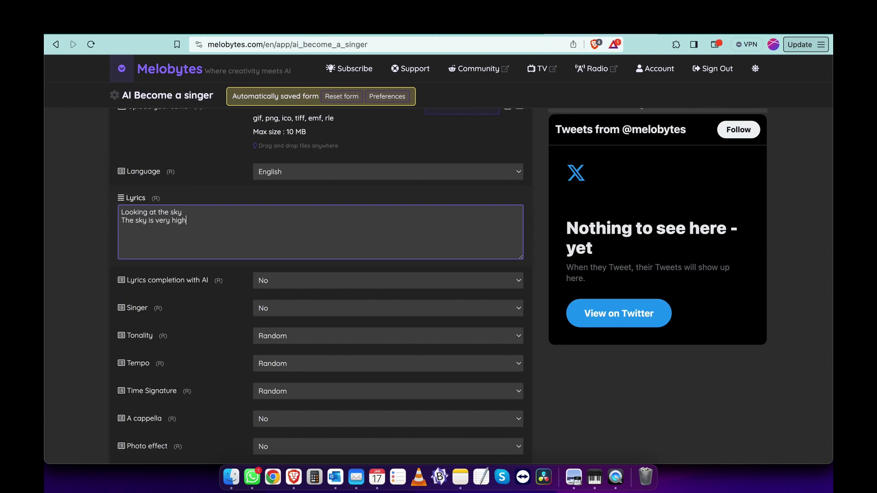
pyautogui.write('I am waiting')
pyautogui.write('Until the re')
pyautogui.write('in e')
pyautogui.write('nds')
pyautogui.press('Return')
pyautogui.write('La la la ')
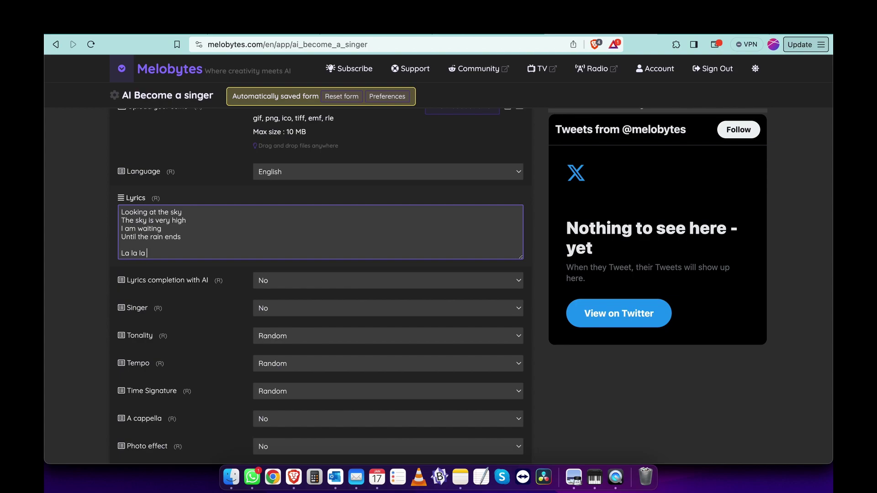
pyautogui.write('la la la la la')
pyautogui.press('Return')
pyautogui.write('Na na ')
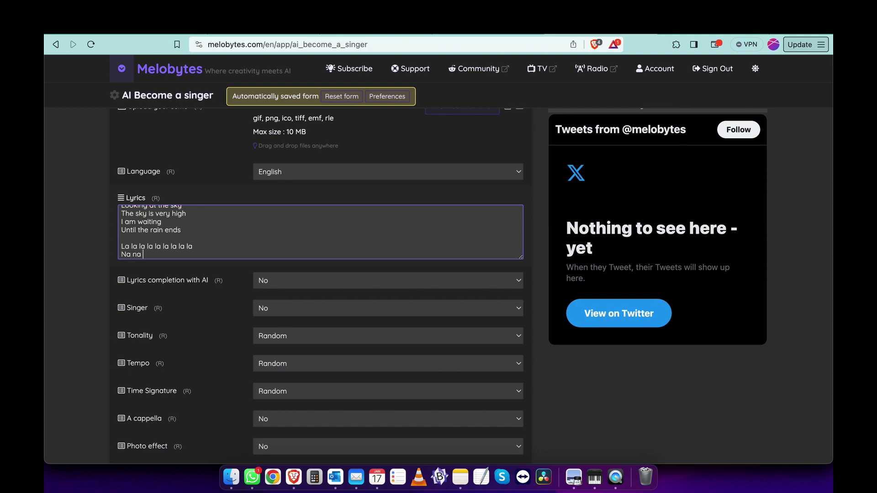
pyautogui.write('na na na na na na')
# Leave Lyrics completion with AI at No and pick Female as the singer.
pyautogui.scroll(-3, 176, 260)
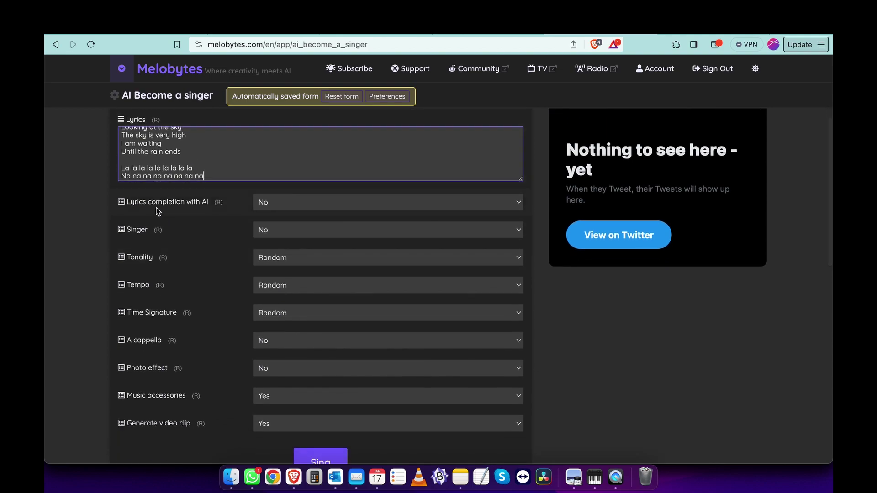
pyautogui.click(280, 204)
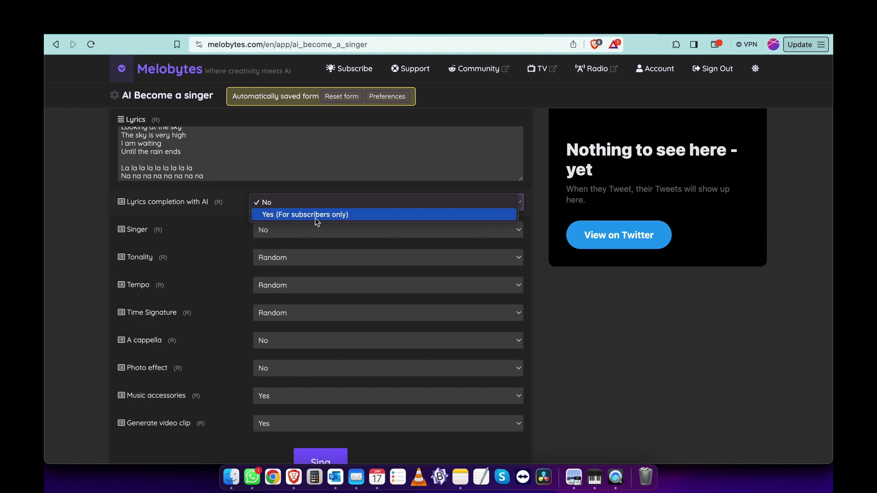
pyautogui.click(296, 203)
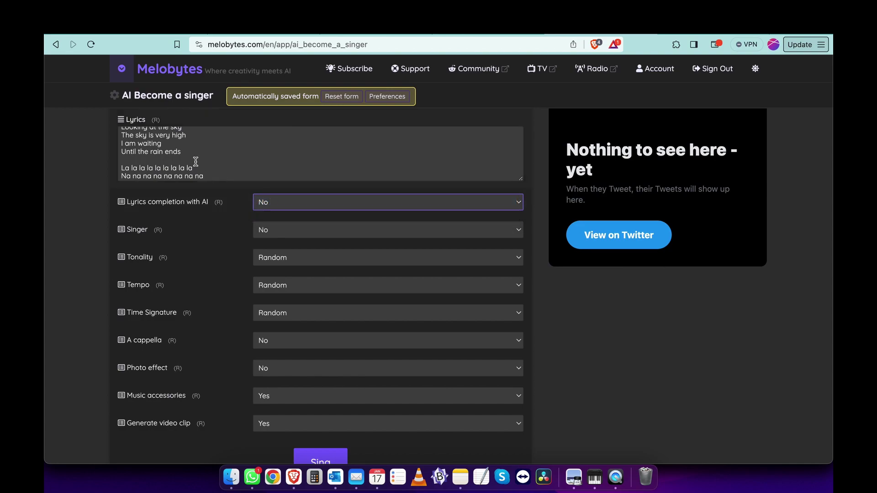
pyautogui.click(270, 230)
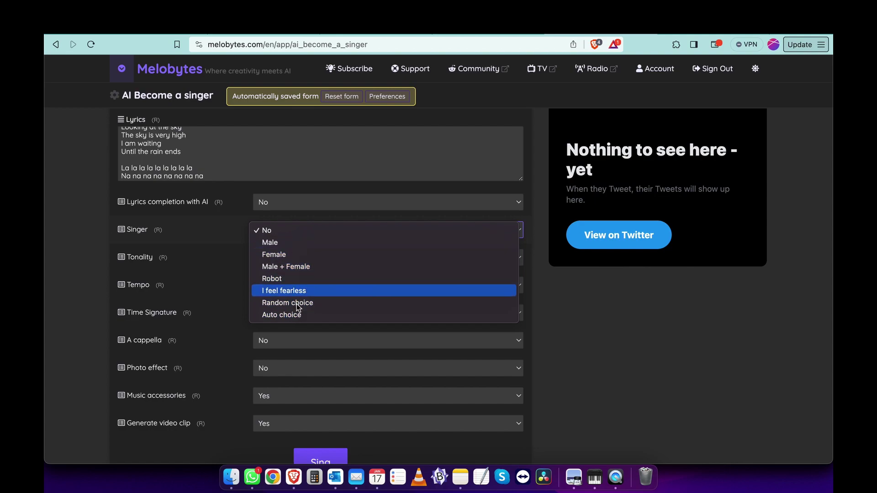
pyautogui.click(287, 259)
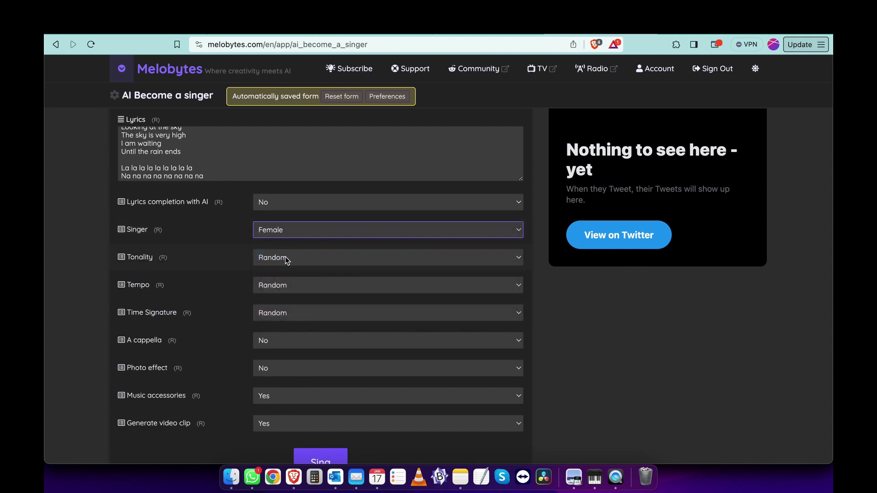
pyautogui.click(287, 258)
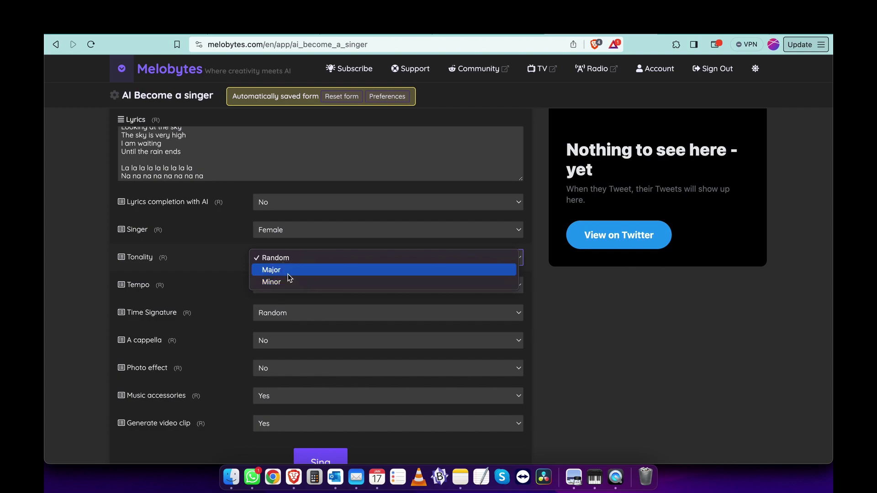
# Choose Major tonality, tempo 100 and 4/4 time signature, then scroll down to the Sing button.
pyautogui.click(289, 271)
pyautogui.click(281, 290)
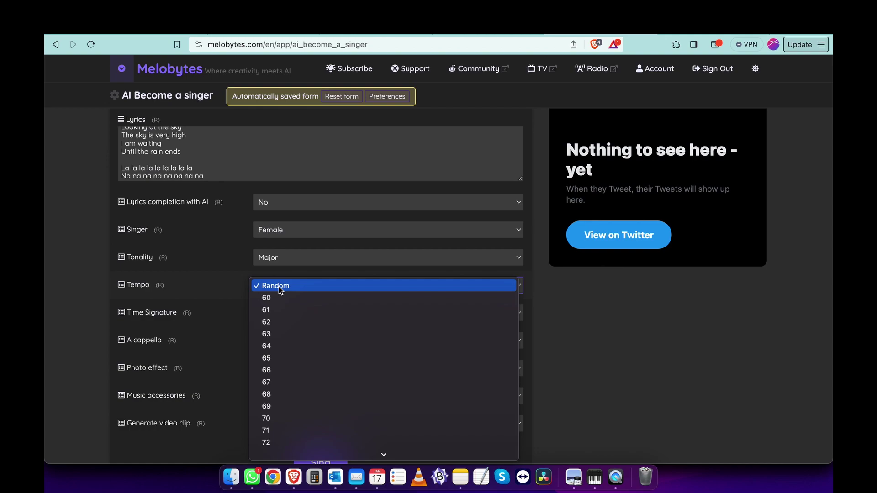
pyautogui.scroll(-10, 309, 337)
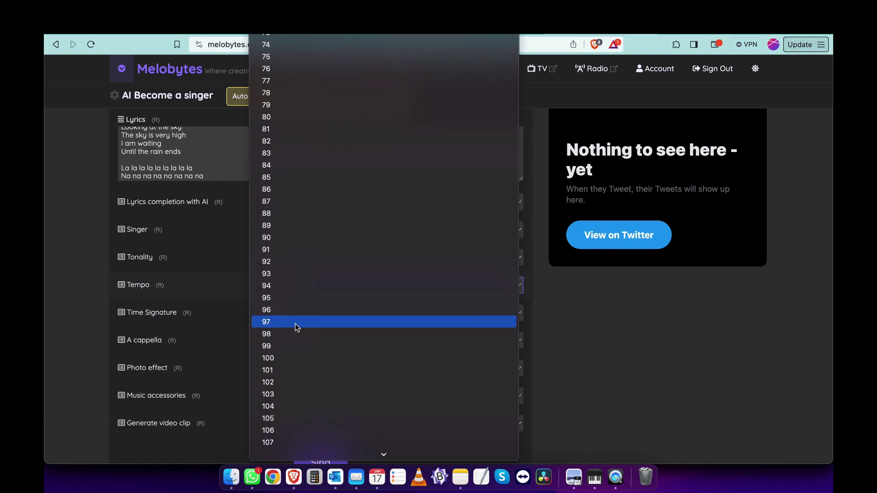
pyautogui.click(290, 358)
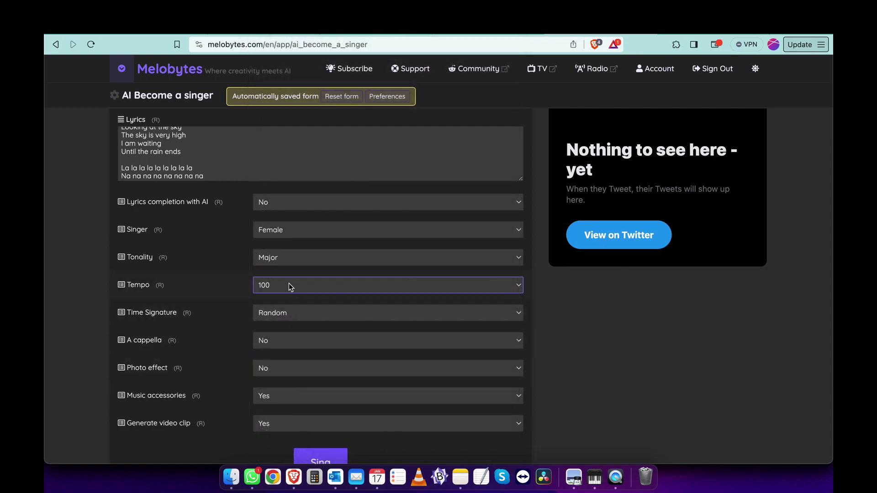
pyautogui.click(303, 319)
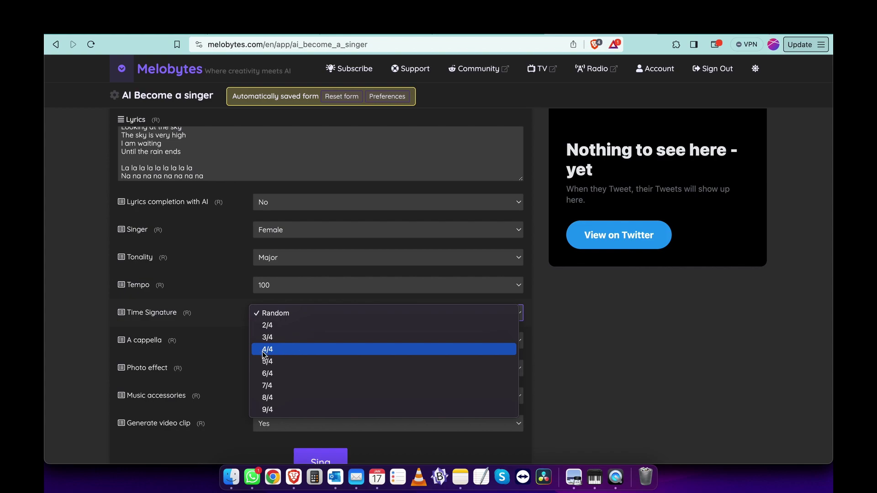
pyautogui.click(286, 350)
pyautogui.scroll(-2, 208, 333)
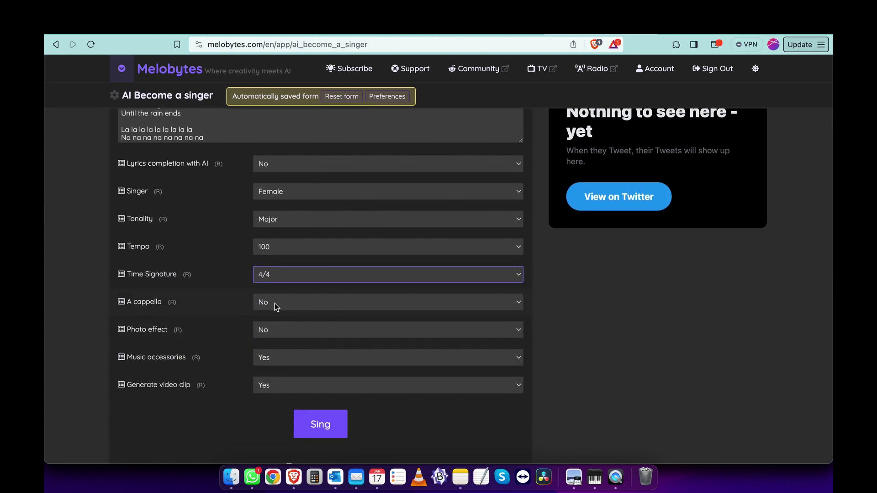
pyautogui.scroll(-2, 239, 315)
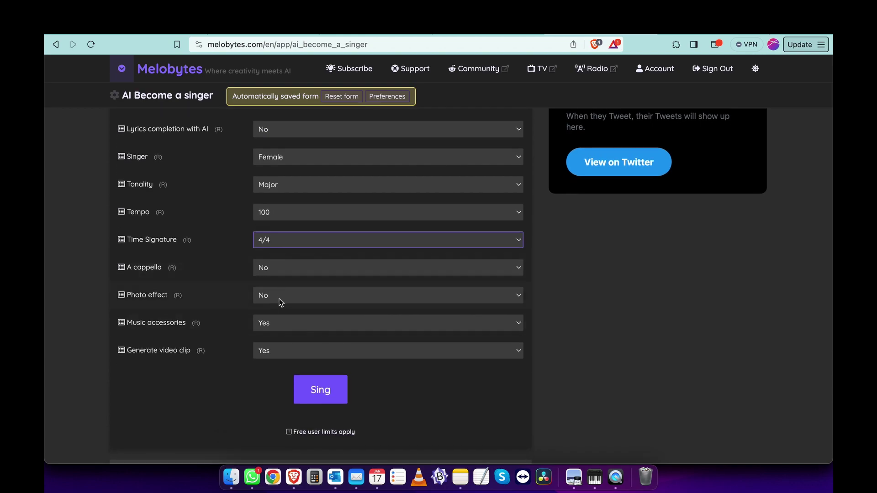
pyautogui.scroll(-1, 237, 320)
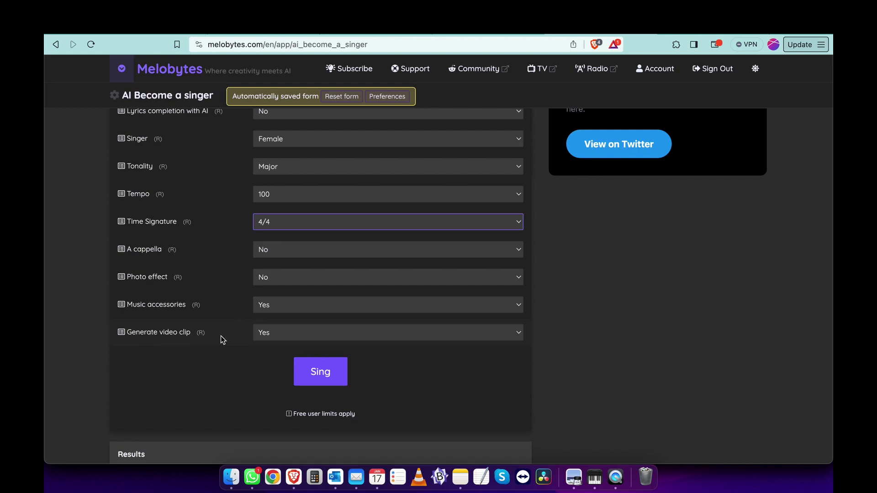
pyautogui.scroll(-2, 221, 336)
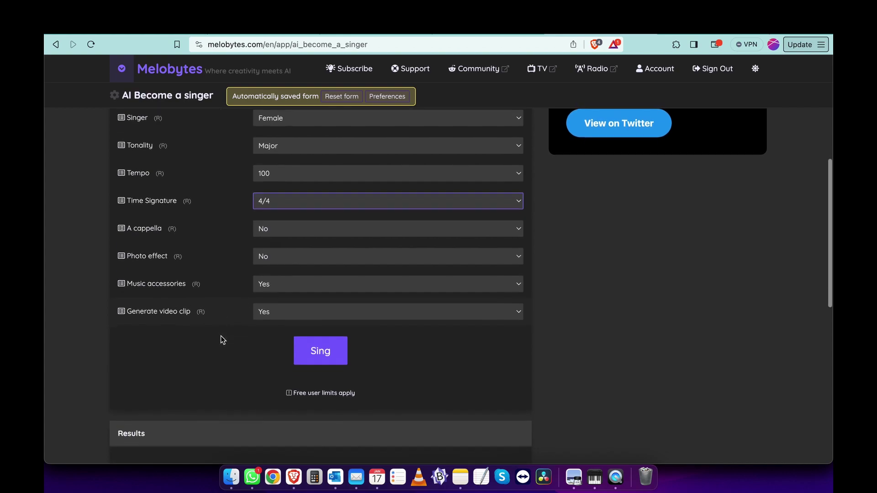
# Generate the song and start playback of the 45-second result audio.
pyautogui.click(316, 344)
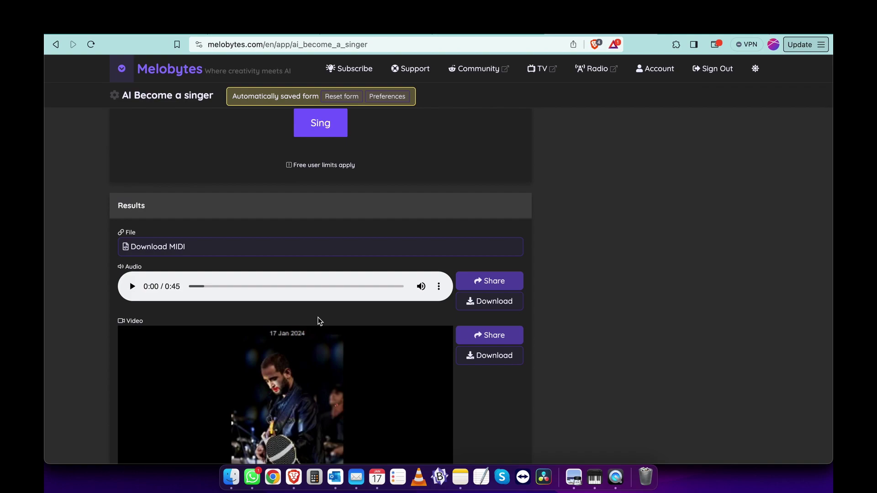
pyautogui.scroll(-3, 318, 320)
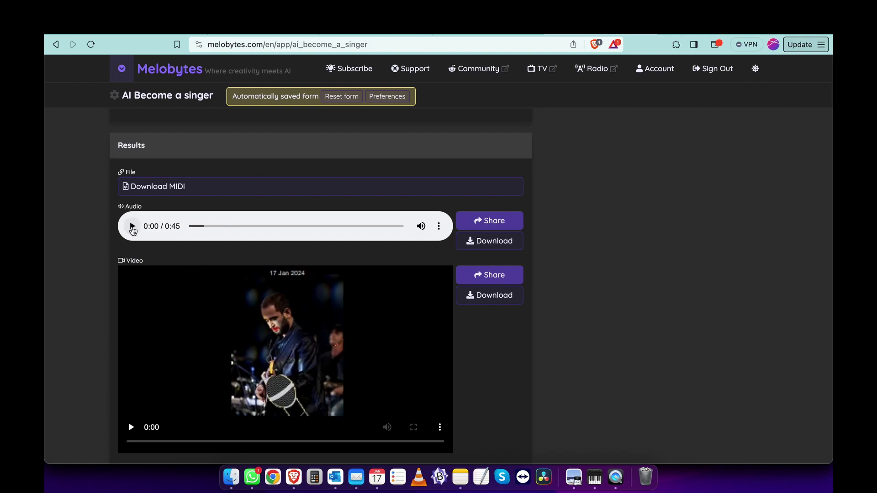
pyautogui.click(132, 227)
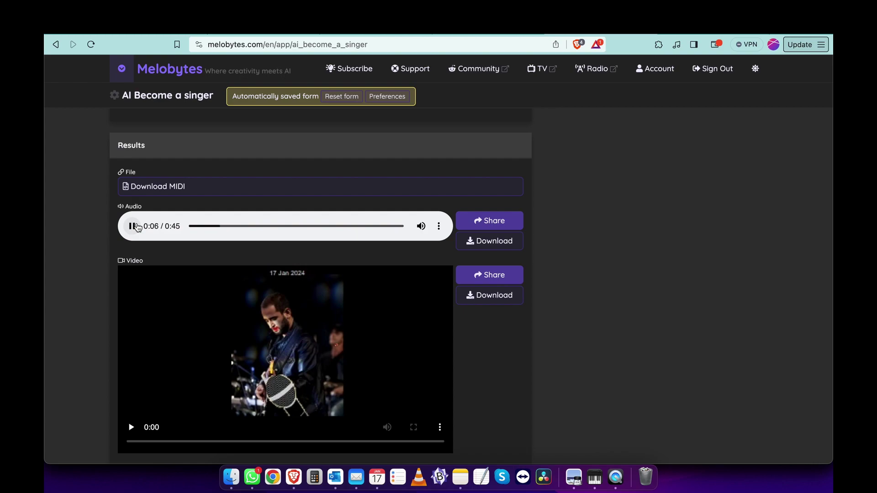
pyautogui.scroll(10, 137, 228)
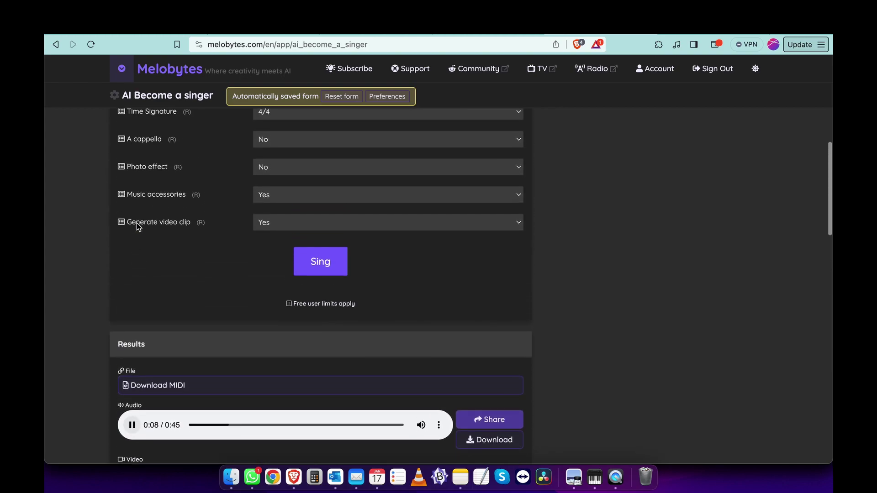
# Highlight the lyrics from 'Looking at the sky' down through the final 'Na na' line.
pyautogui.scroll(5, 136, 223)
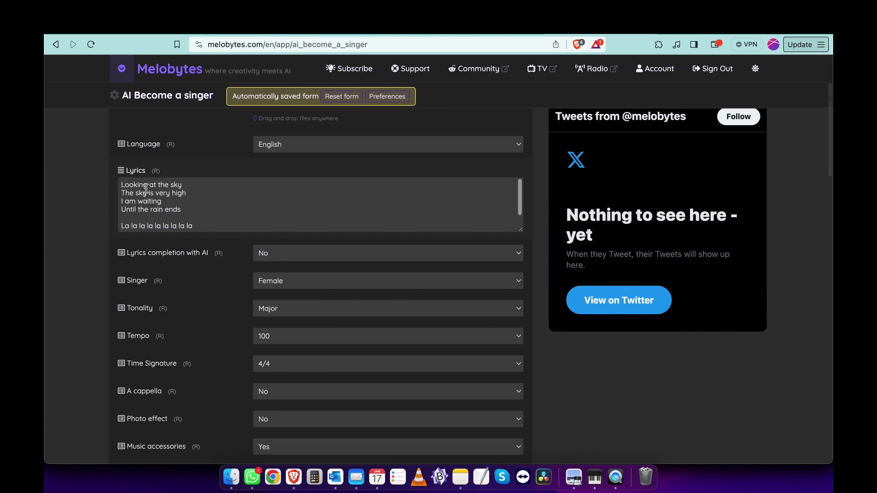
pyautogui.moveTo(131, 186); pyautogui.dragTo(194, 185)
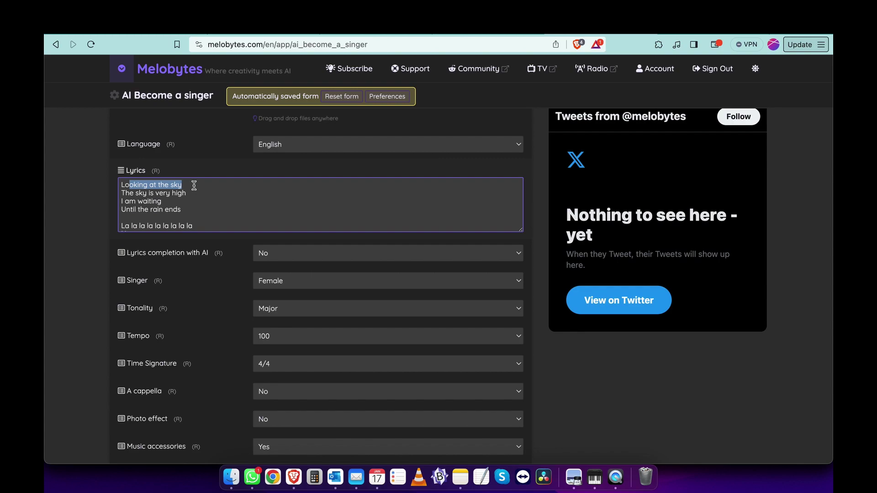
pyautogui.hotkey('shift', 'Down')
pyautogui.hotkey('shift', 'Down')
pyautogui.hotkey('shift', 'Down')
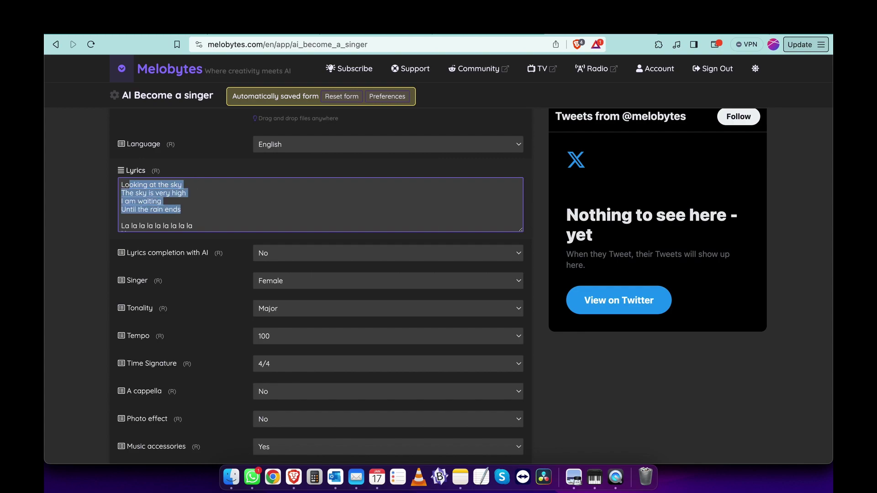
pyautogui.scroll(-1, 320, 205)
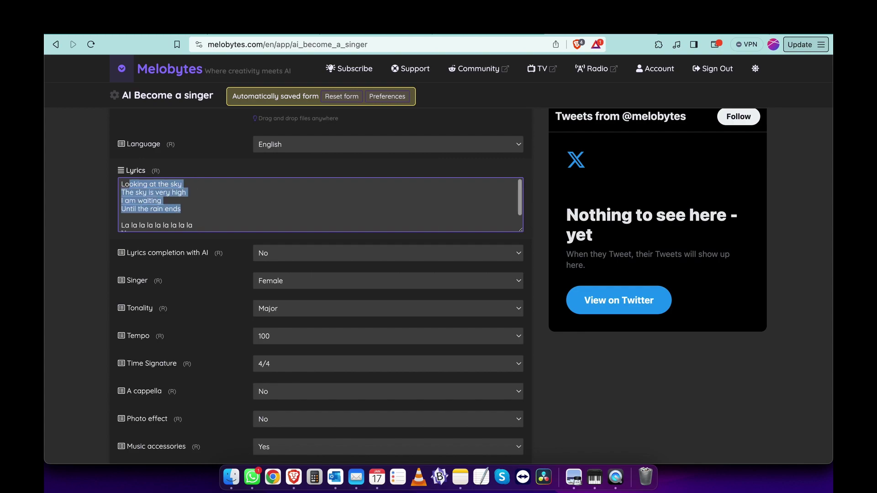
pyautogui.hotkey('shift', 'Right')
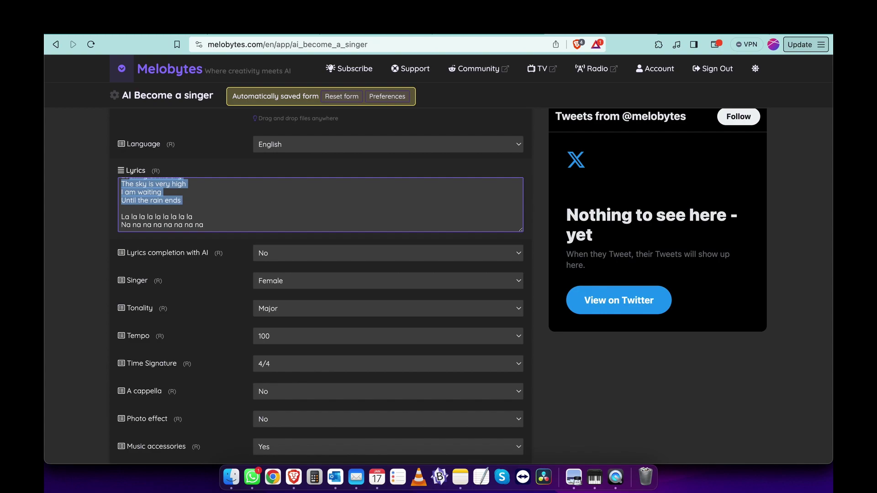
pyautogui.hotkey('shift', 'Down')
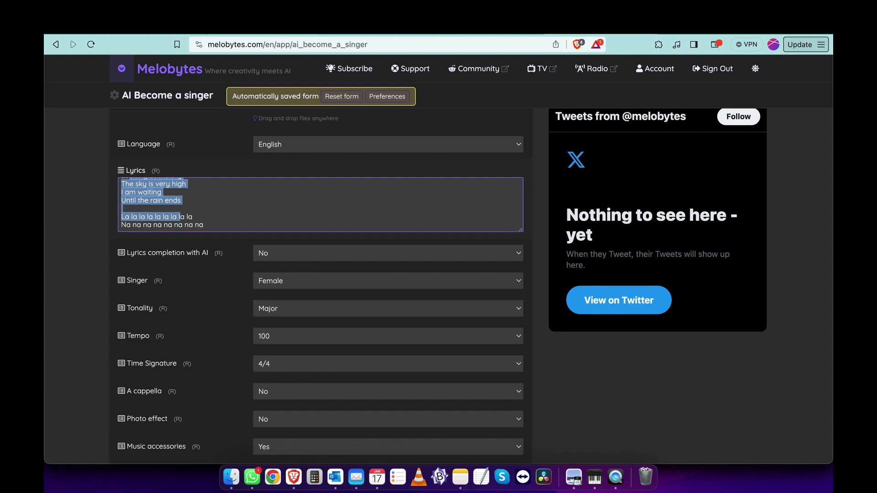
pyautogui.keyDown('shift'); pyautogui.click(202, 215); pyautogui.keyUp('shift')
pyautogui.keyDown('shift'); pyautogui.click(211, 224); pyautogui.keyUp('shift')
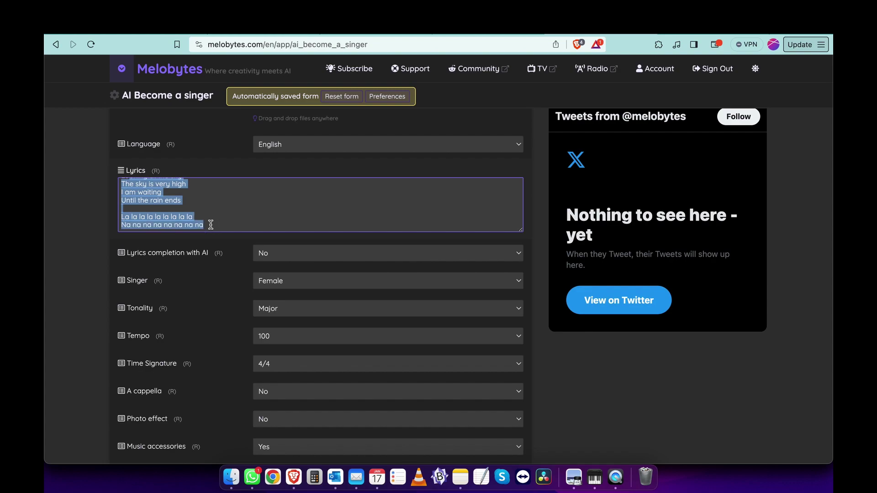
# Scroll down to the Results video and sheet music while the song finishes at 0:45.
pyautogui.scroll(-10, 211, 226)
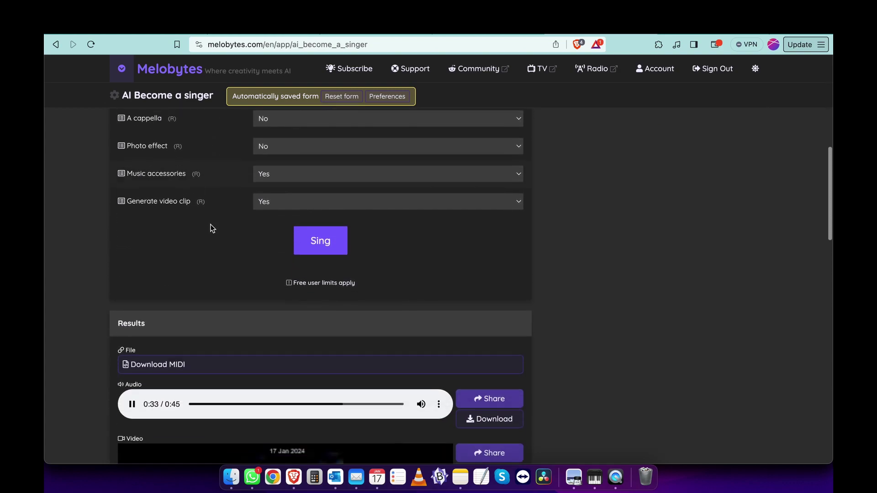
pyautogui.scroll(-1, 212, 227)
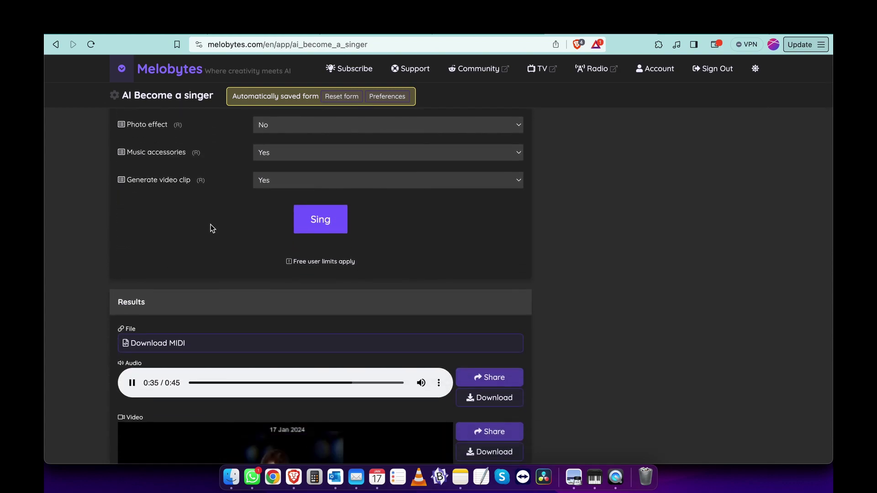
pyautogui.scroll(-4, 212, 228)
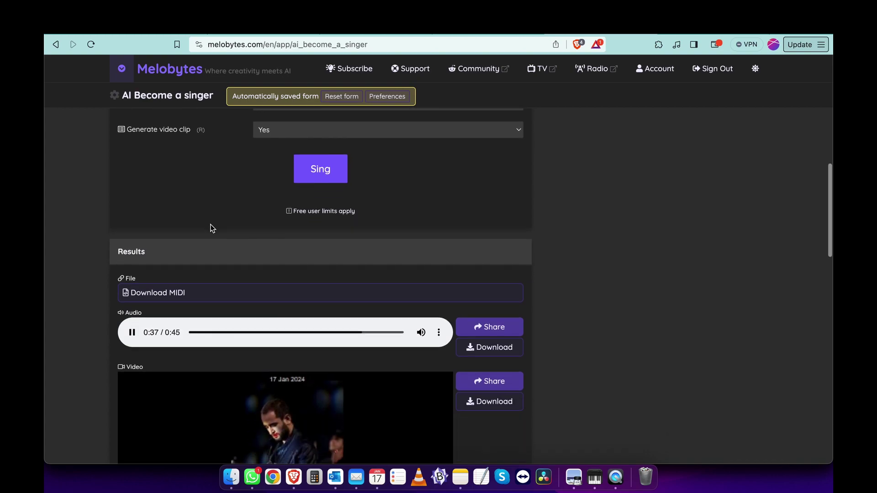
pyautogui.scroll(-3, 213, 228)
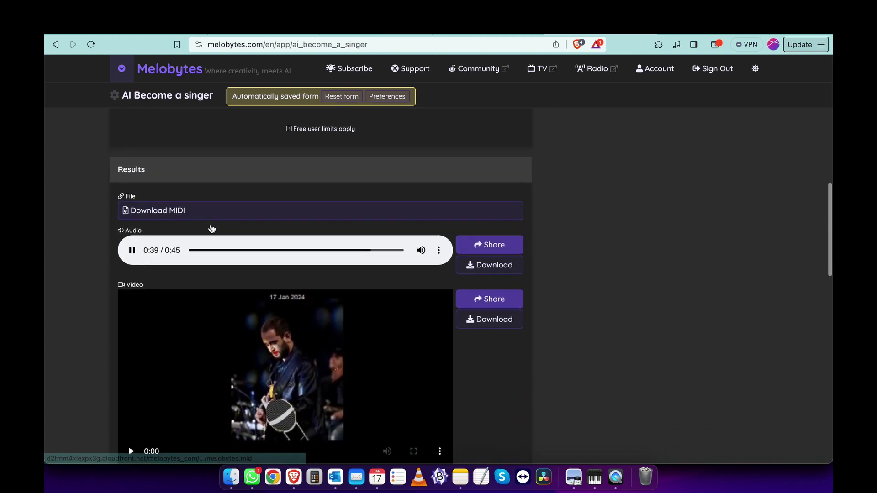
pyautogui.scroll(-1, 212, 228)
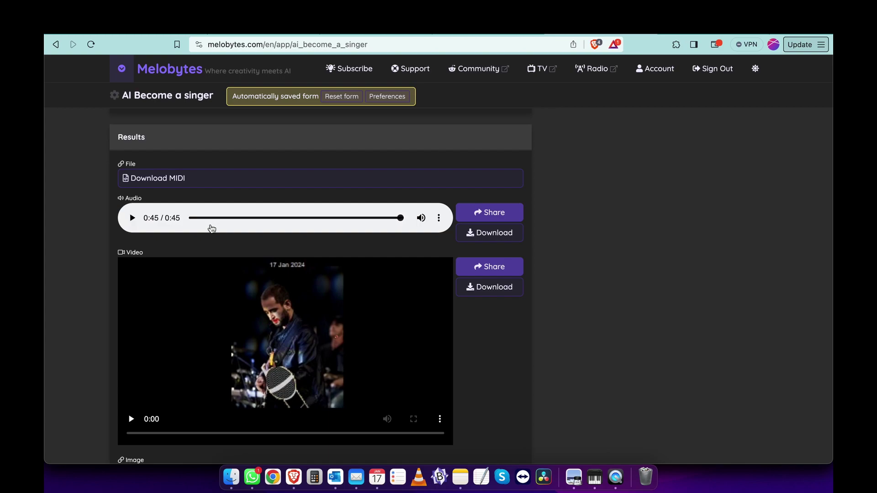
pyautogui.scroll(-1, 211, 229)
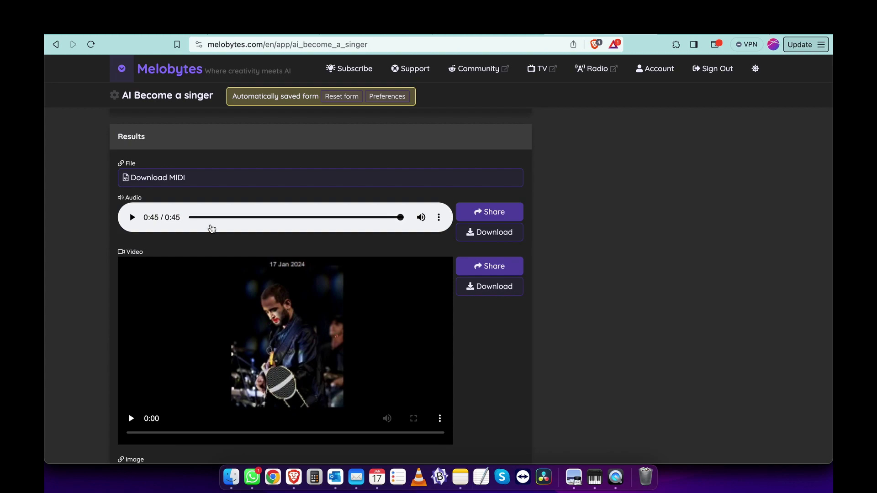
pyautogui.scroll(-2, 211, 228)
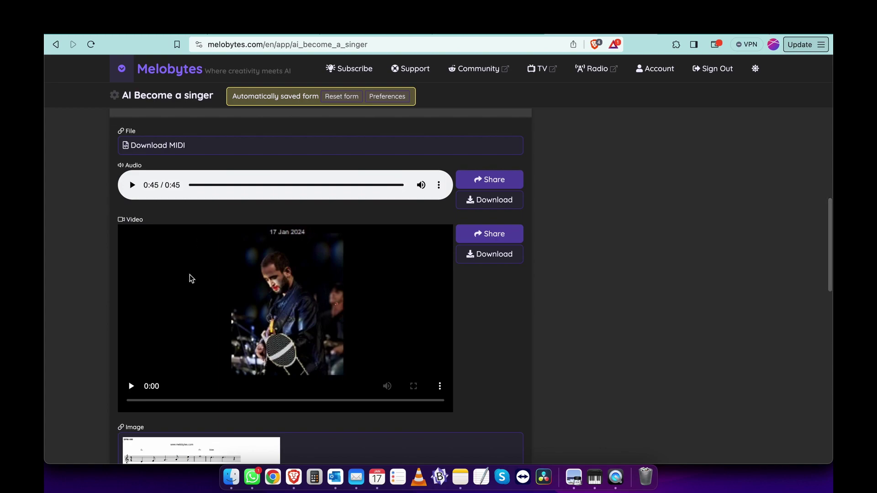
# Play the 1:10 lip-synced result video and pause it at 0:02.
pyautogui.scroll(-1, 180, 317)
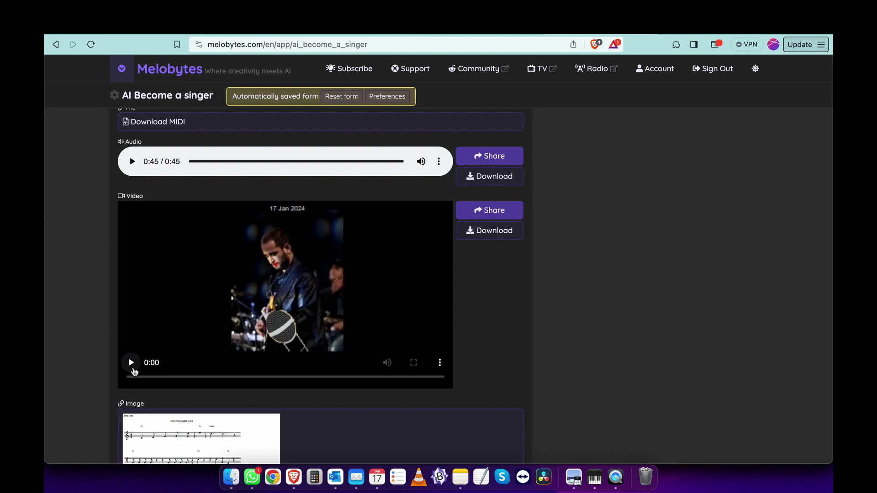
pyautogui.click(132, 365)
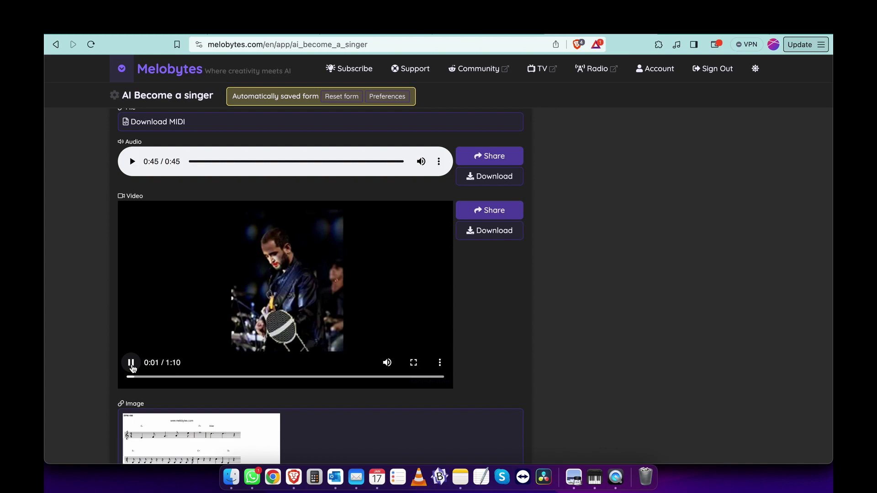
pyautogui.click(132, 365)
pyautogui.scroll(-5, 182, 359)
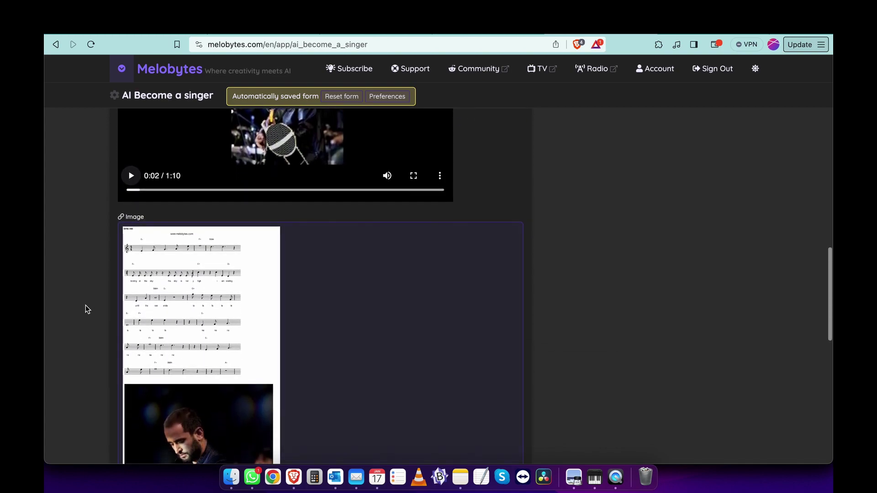
pyautogui.scroll(-2, 86, 305)
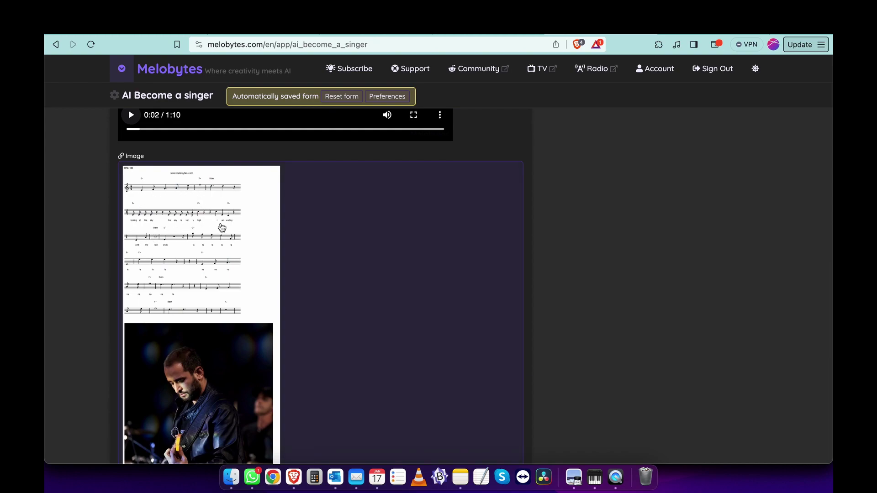
pyautogui.scroll(-1, 223, 286)
pyautogui.scroll(-10, 224, 287)
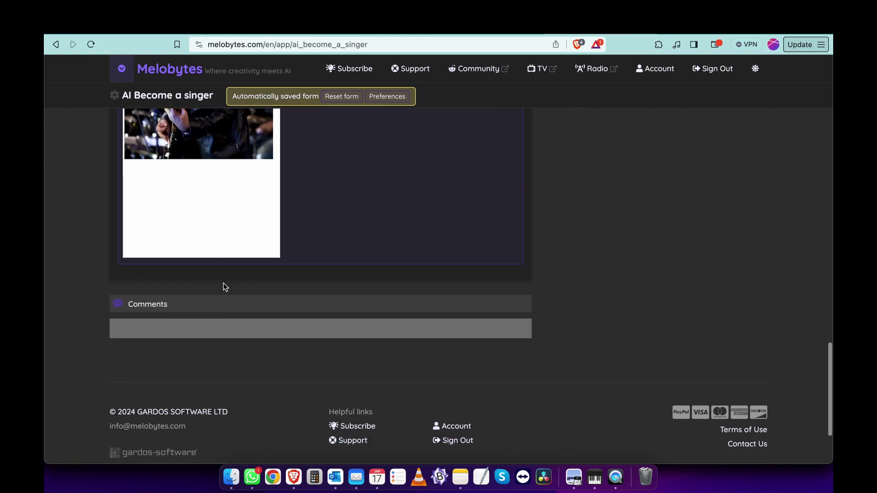
pyautogui.scroll(10, 224, 287)
pyautogui.scroll(12, 224, 287)
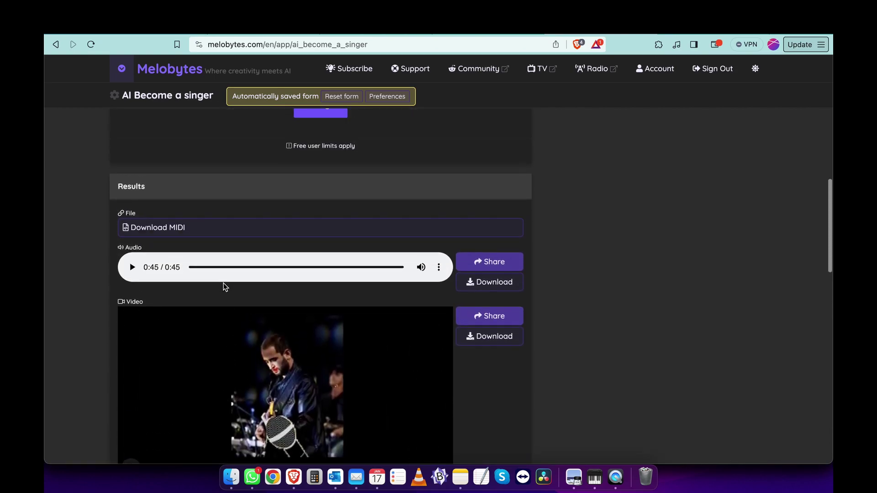
pyautogui.scroll(4, 224, 287)
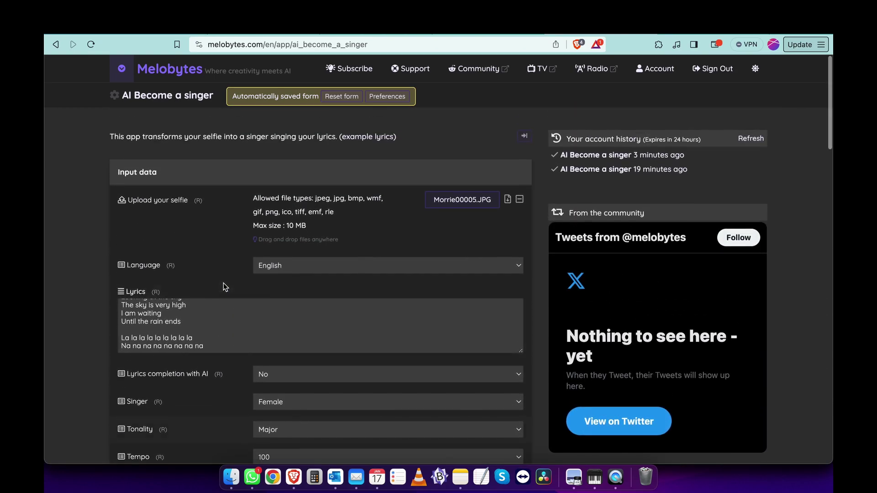
pyautogui.scroll(-7, 224, 287)
pyautogui.scroll(-8, 223, 287)
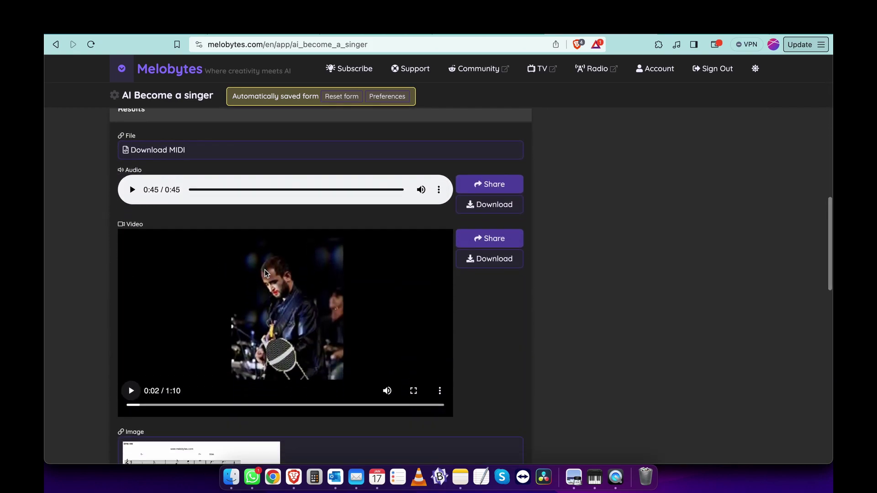
pyautogui.scroll(-1, 265, 269)
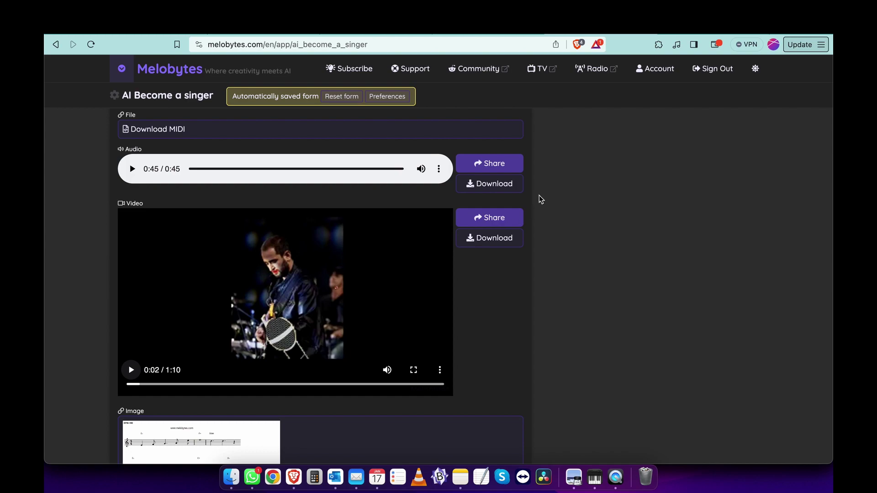